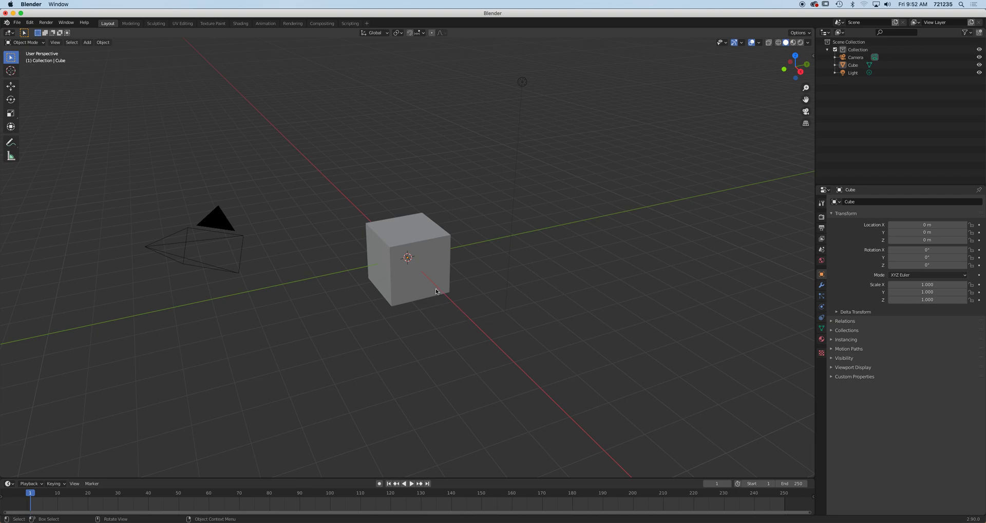
# - Open the cube for mesh editing with face selection active
pyautogui.click(427, 273)
pyautogui.scroll(5, 423, 262)
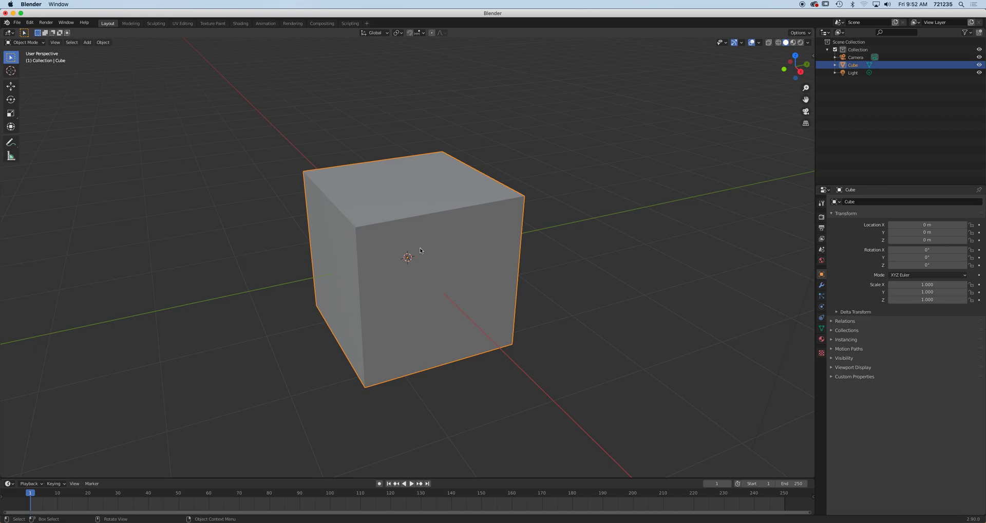
pyautogui.moveTo(434, 260); pyautogui.dragTo(455, 257, button='middle')
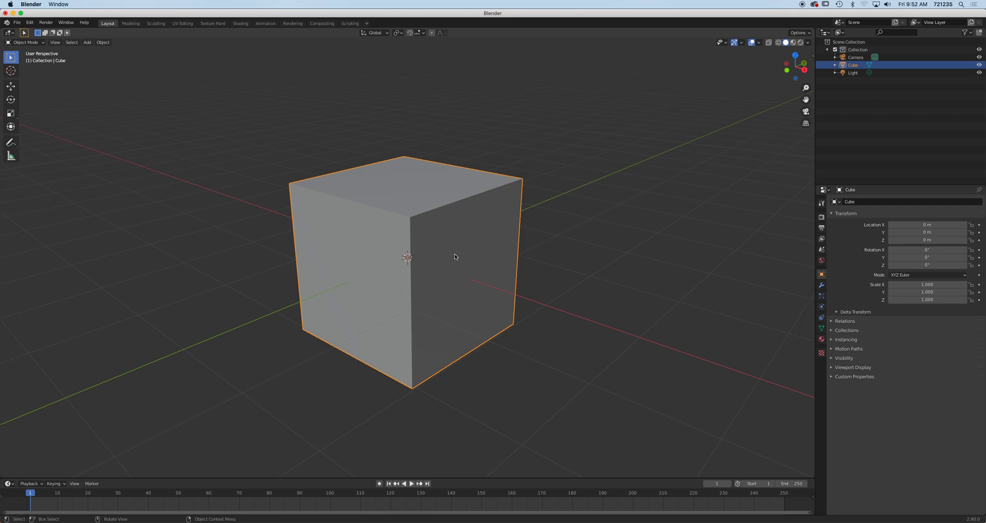
pyautogui.press('Tab')
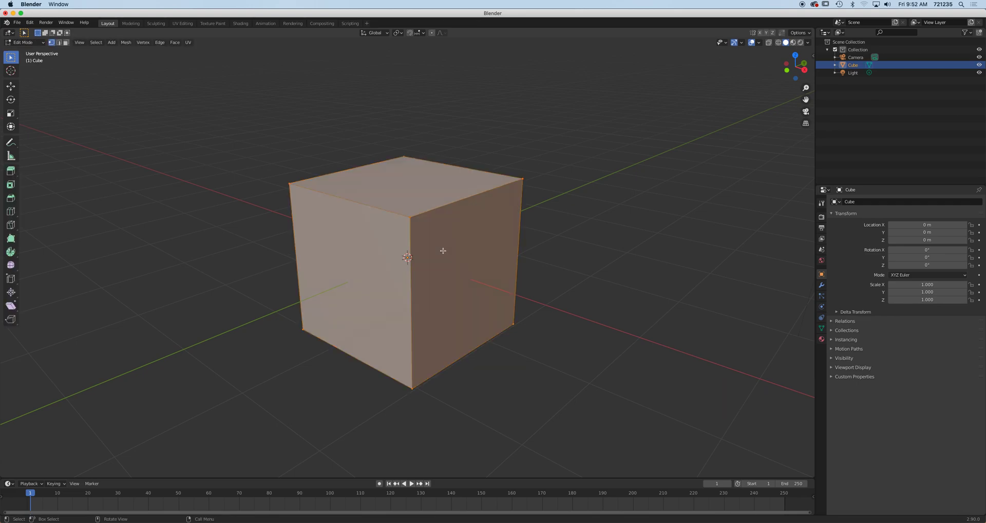
pyautogui.click(66, 42)
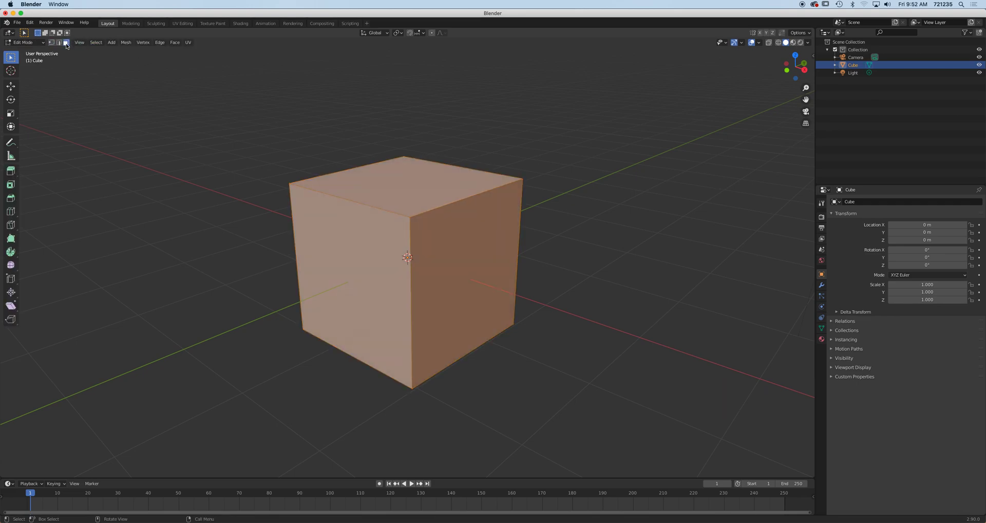
# - Delete the cube's top, bottom and two front side faces, leaving only two adjacent rear walls
pyautogui.click(405, 192)
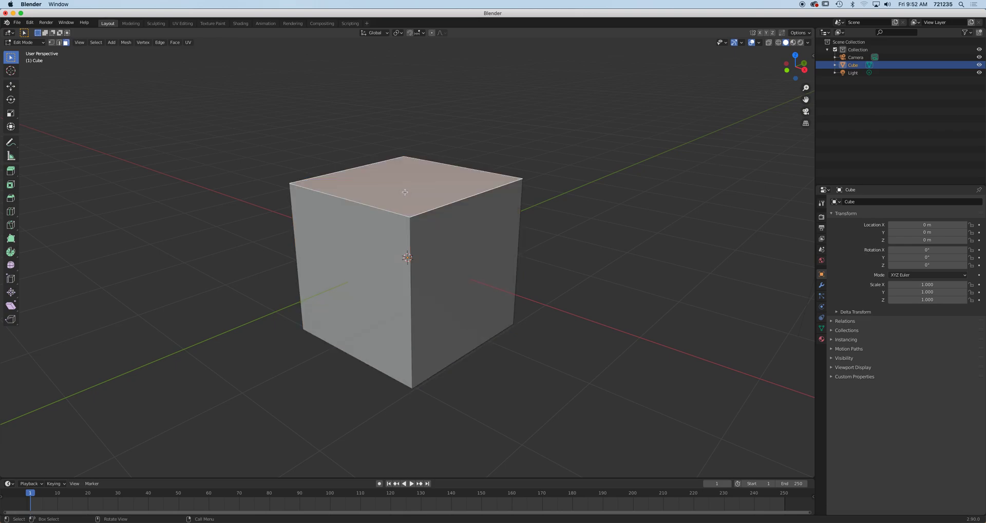
pyautogui.keyDown('shift'); pyautogui.click(446, 242); pyautogui.keyUp('shift')
pyautogui.moveTo(451, 269); pyautogui.dragTo(442, 293, button='middle')
pyautogui.keyDown('shift'); pyautogui.click(442, 295); pyautogui.keyUp('shift')
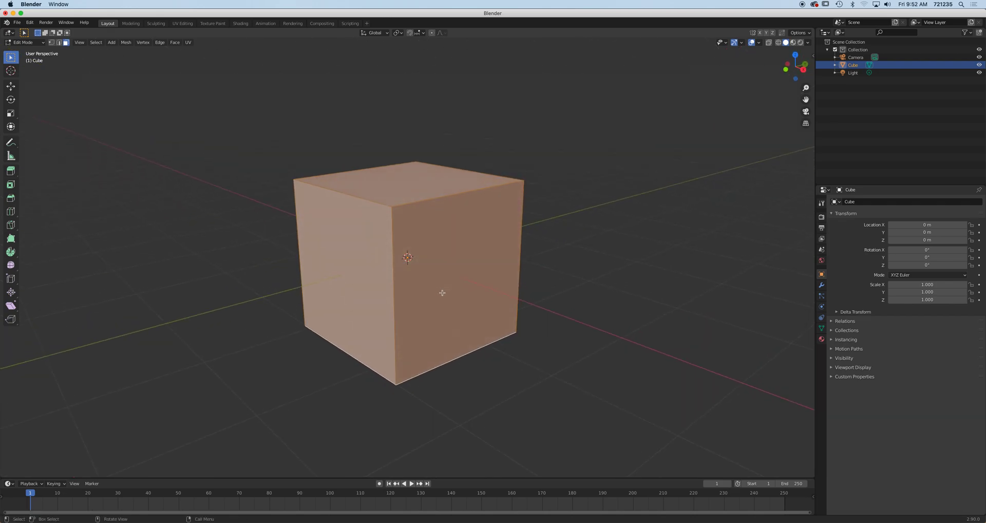
pyautogui.press('x')
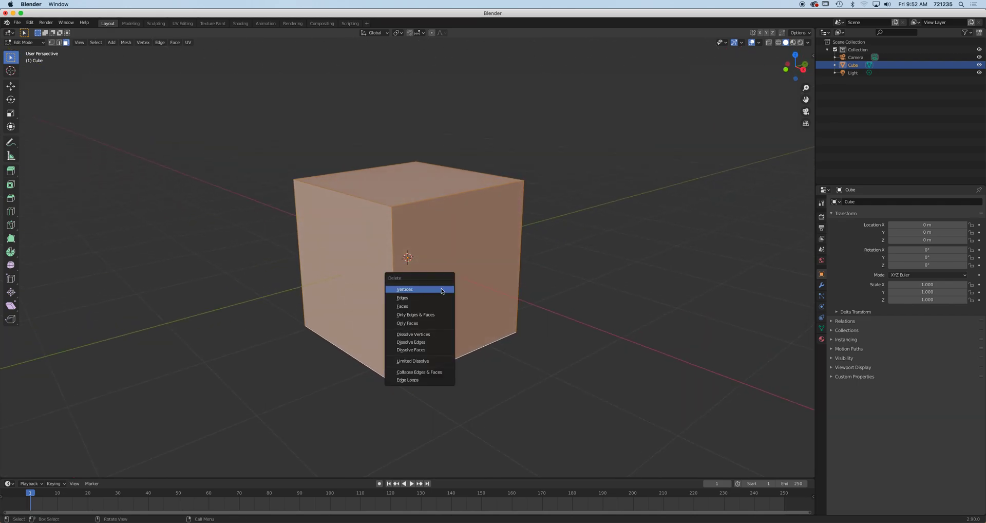
pyautogui.click(418, 306)
pyautogui.moveTo(417, 272); pyautogui.dragTo(419, 265, button='middle')
pyautogui.scroll(3, 419, 265)
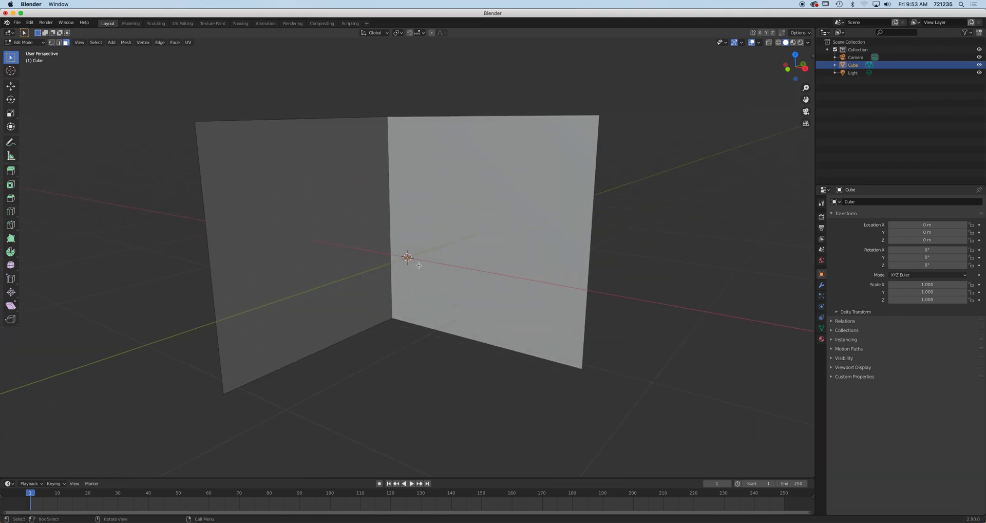
pyautogui.press('Tab')
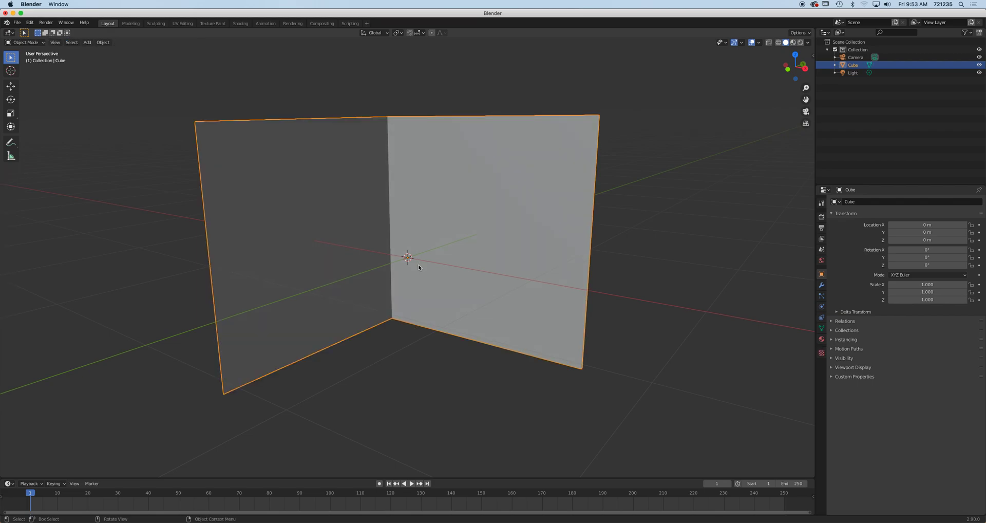
pyautogui.press('Tab')
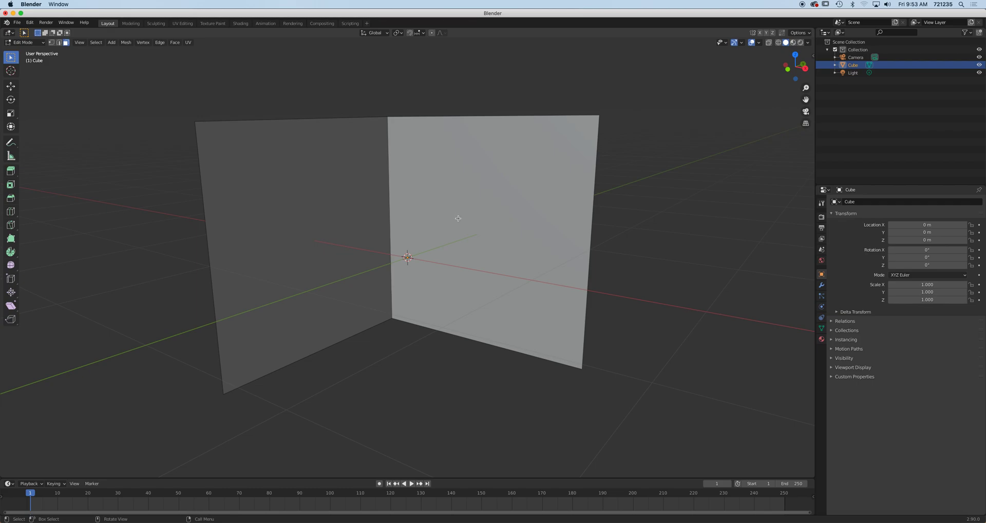
# - Try extruding the right wall's face in place and scaling it to about 0.5, and undo the attempt
pyautogui.click(480, 202)
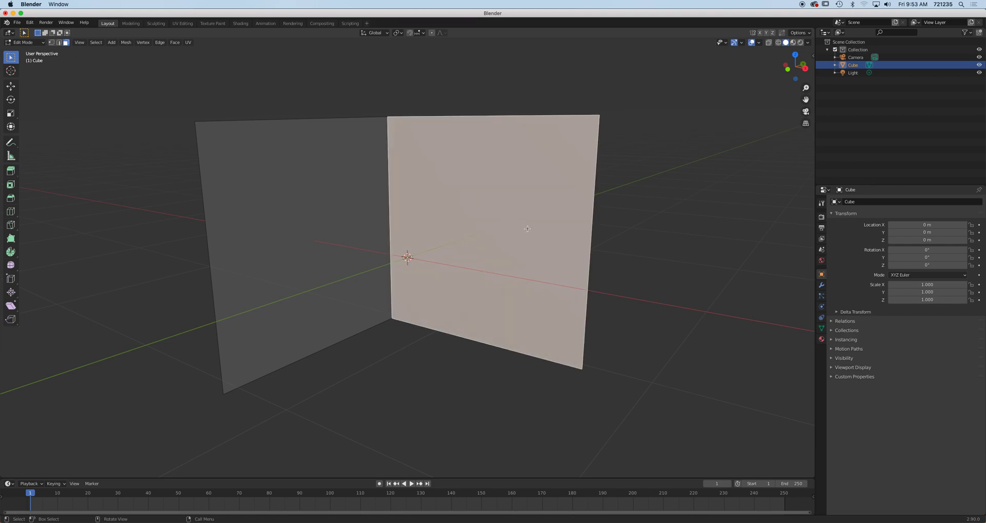
pyautogui.press('e')
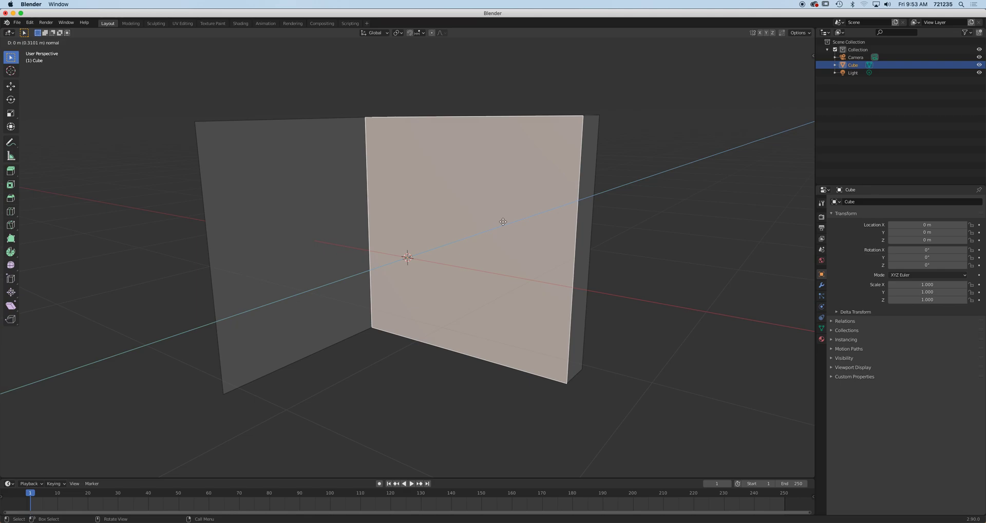
pyautogui.rightClick(424, 234)
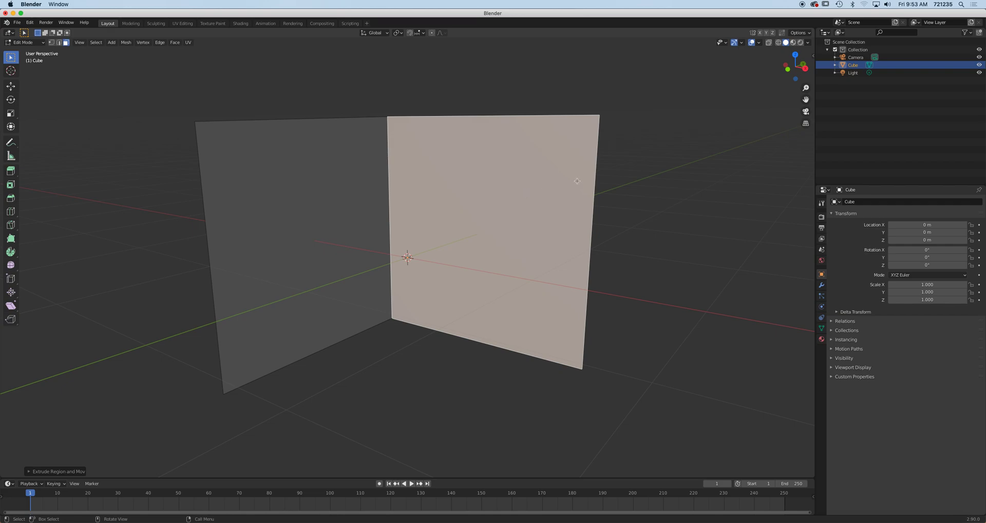
pyautogui.press('s')
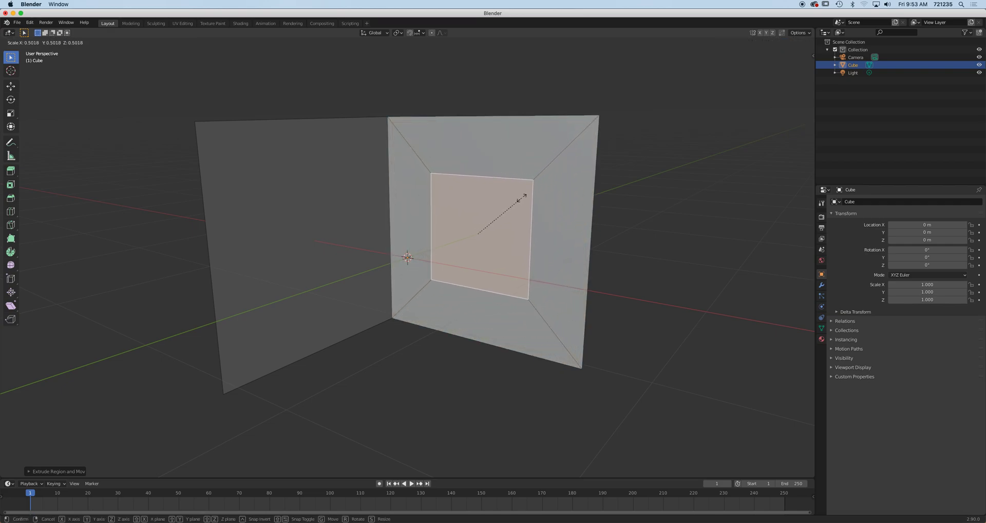
pyautogui.click(522, 199)
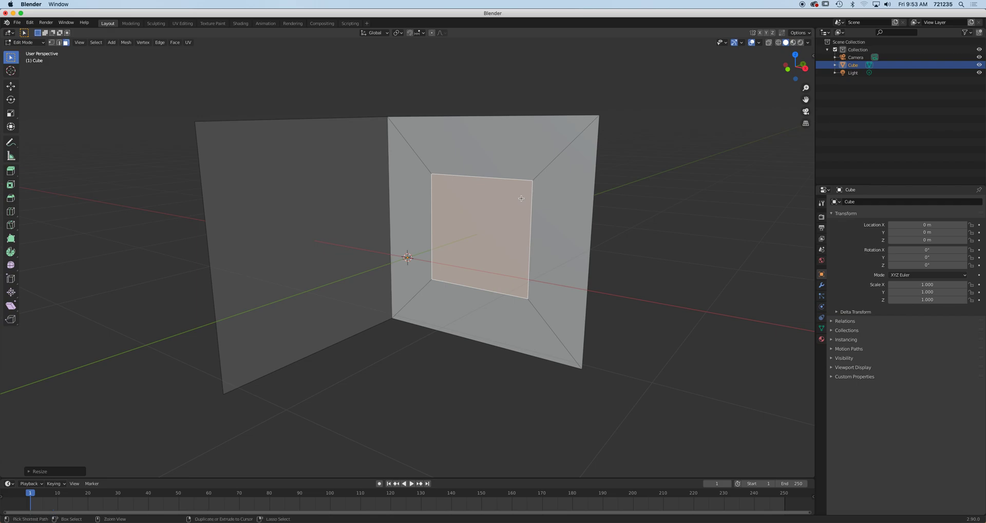
pyautogui.hotkey('ctrl', 'z')
pyautogui.hotkey('ctrl', 'z')
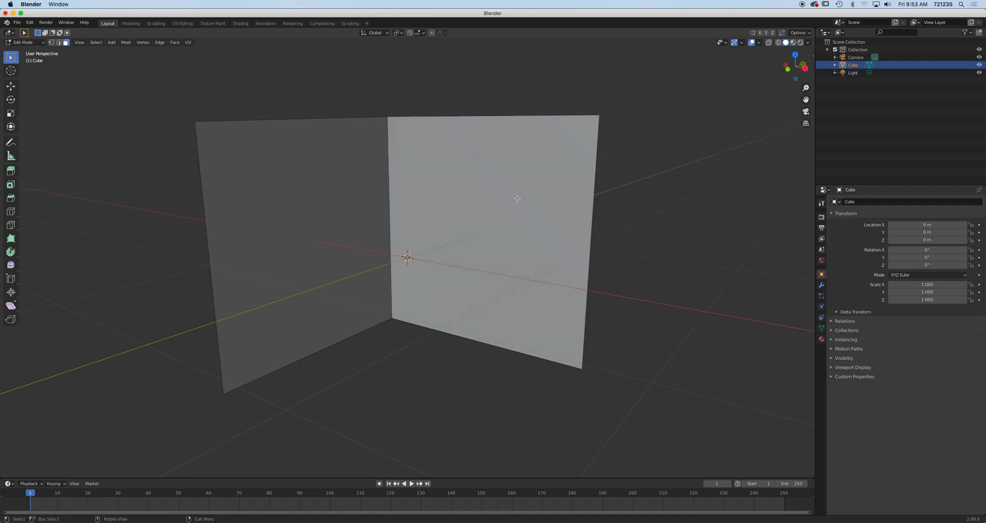
pyautogui.click(517, 198)
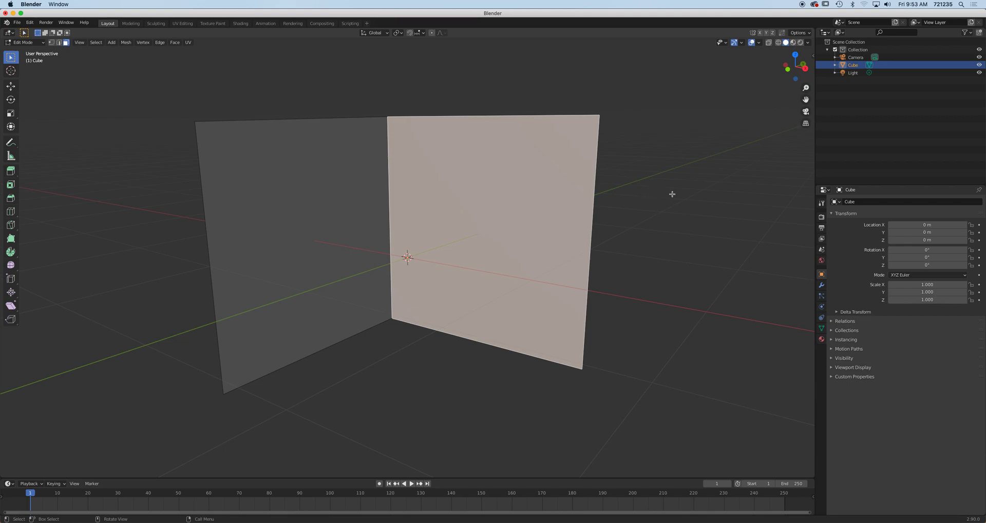
pyautogui.press('i')
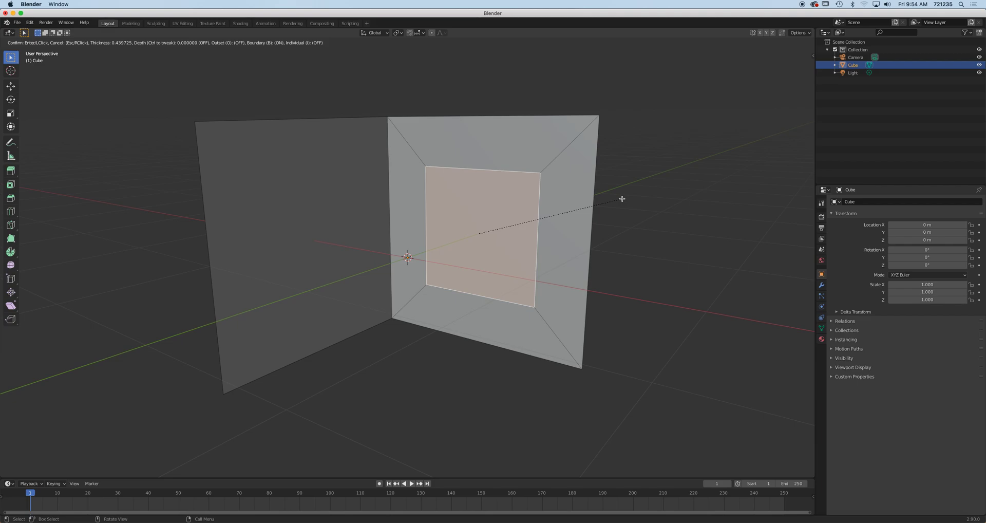
pyautogui.press('Escape')
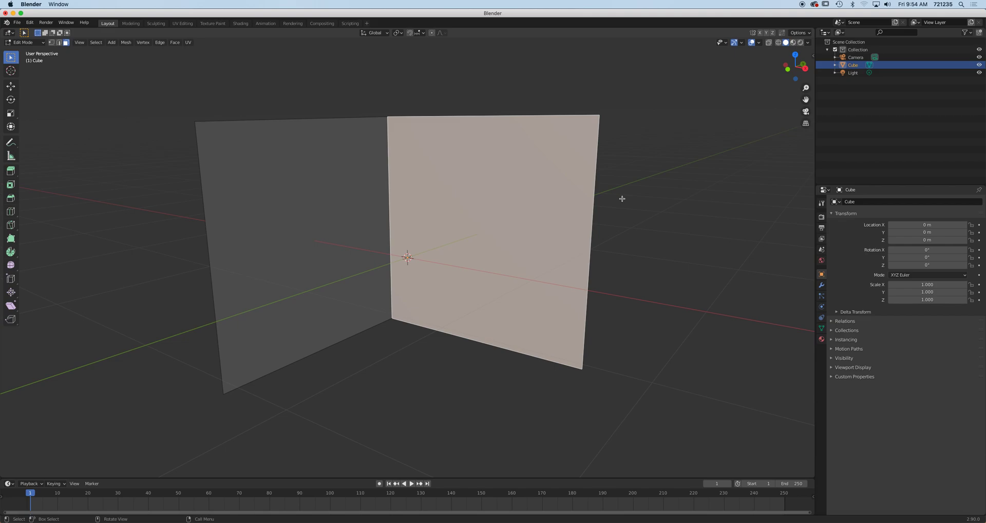
pyautogui.hotkey('alt', 'a')
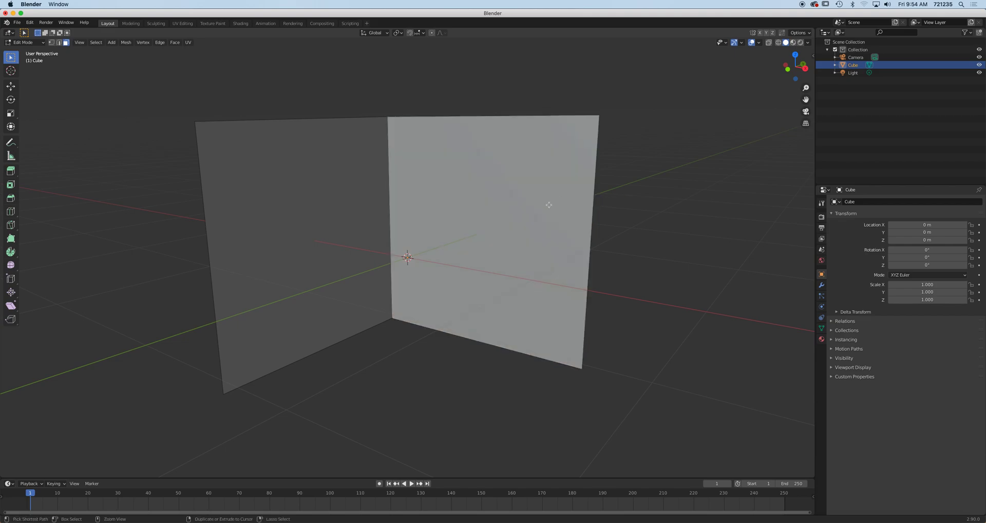
# - Inset the right wall's face with the Inset Faces tool, leaving a fairly thin border around it
pyautogui.click(444, 216)
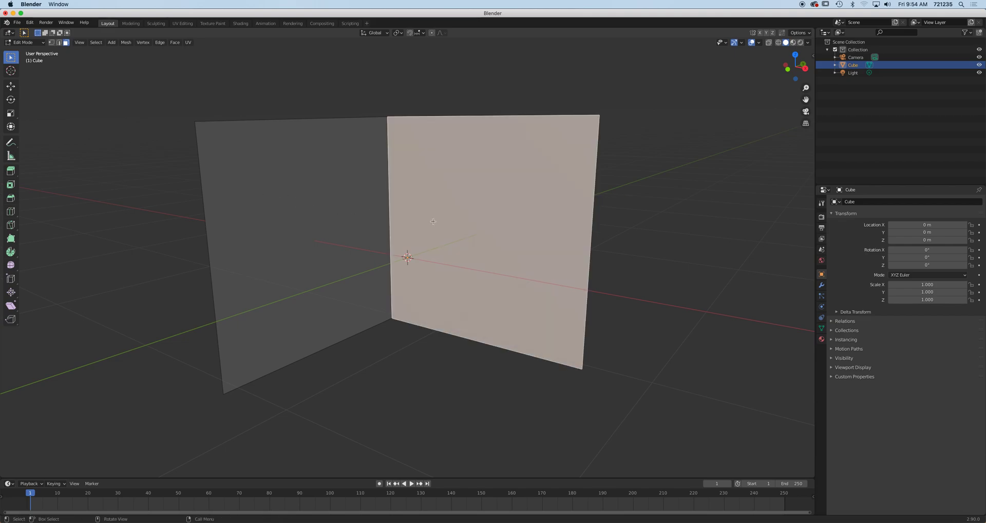
pyautogui.click(11, 185)
pyautogui.moveTo(414, 217); pyautogui.dragTo(535, 241, button='middle')
pyautogui.moveTo(557, 222); pyautogui.dragTo(524, 232)
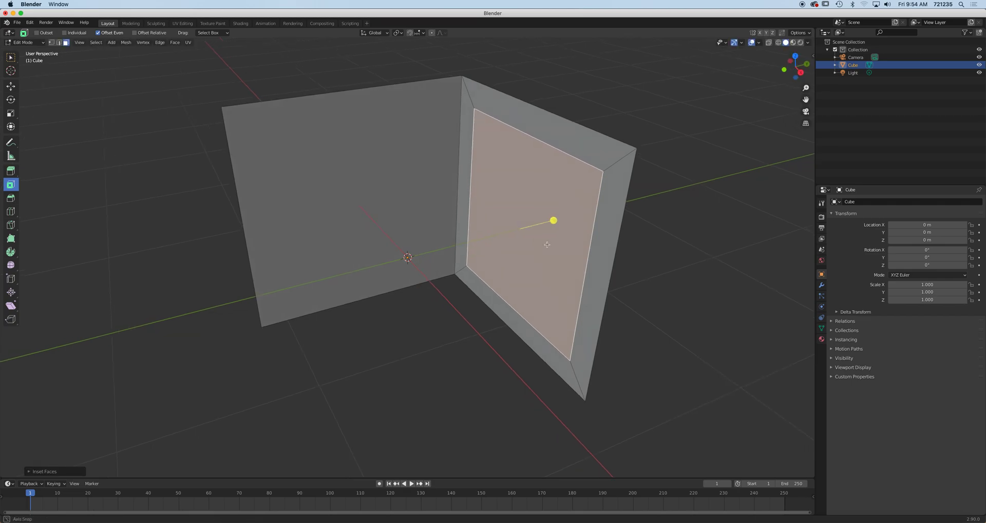
pyautogui.moveTo(539, 239); pyautogui.dragTo(559, 235, button='middle')
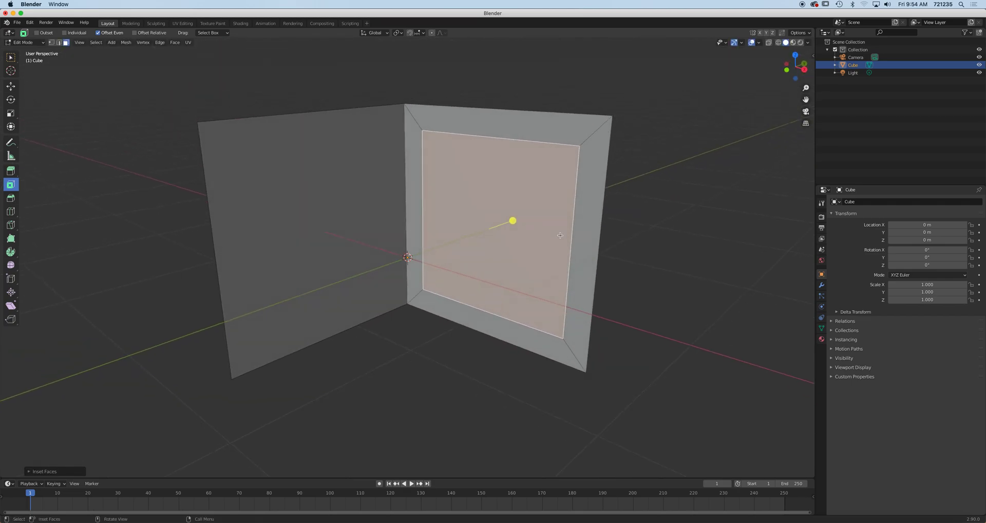
# - Scale the right wall's inset face into a tall, narrow rectangle and delete it to cut an opening
pyautogui.click(11, 114)
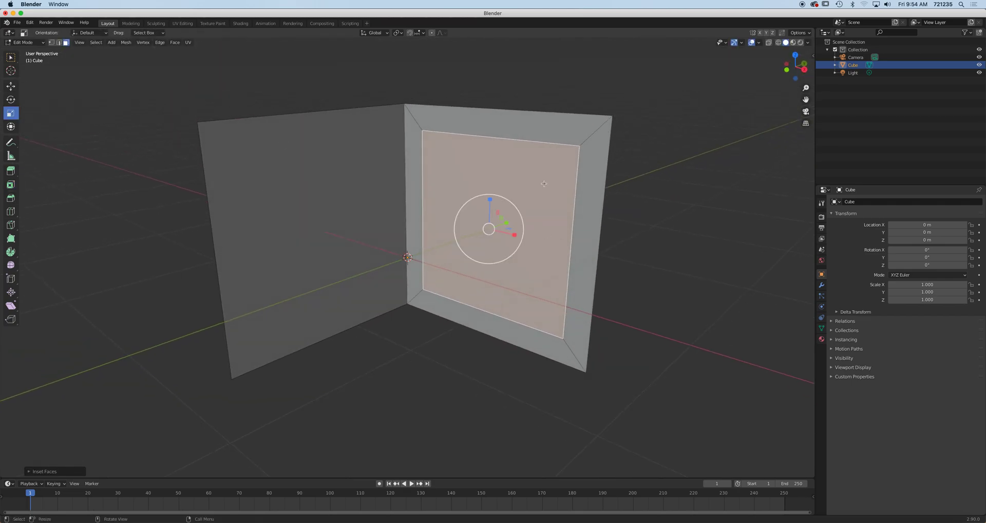
pyautogui.moveTo(488, 199); pyautogui.dragTo(494, 231)
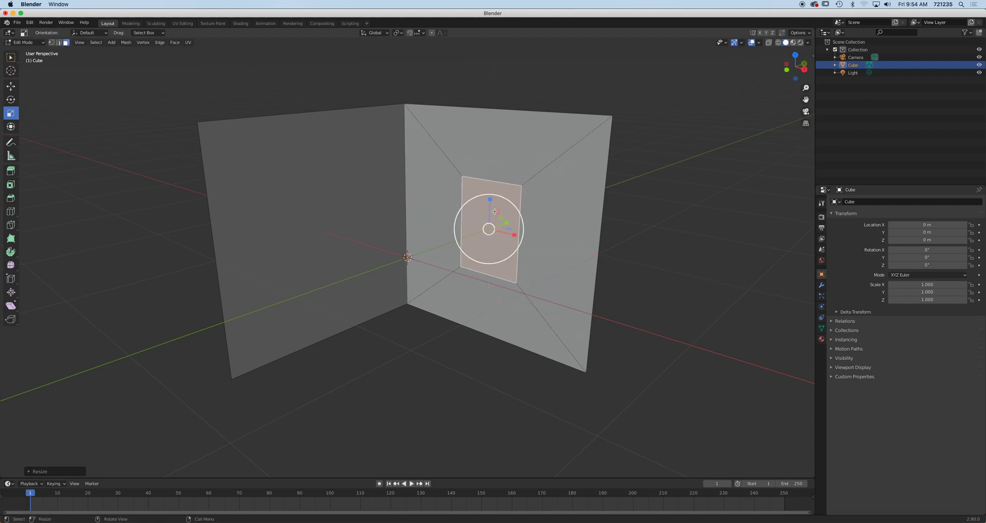
pyautogui.moveTo(489, 199); pyautogui.dragTo(490, 175)
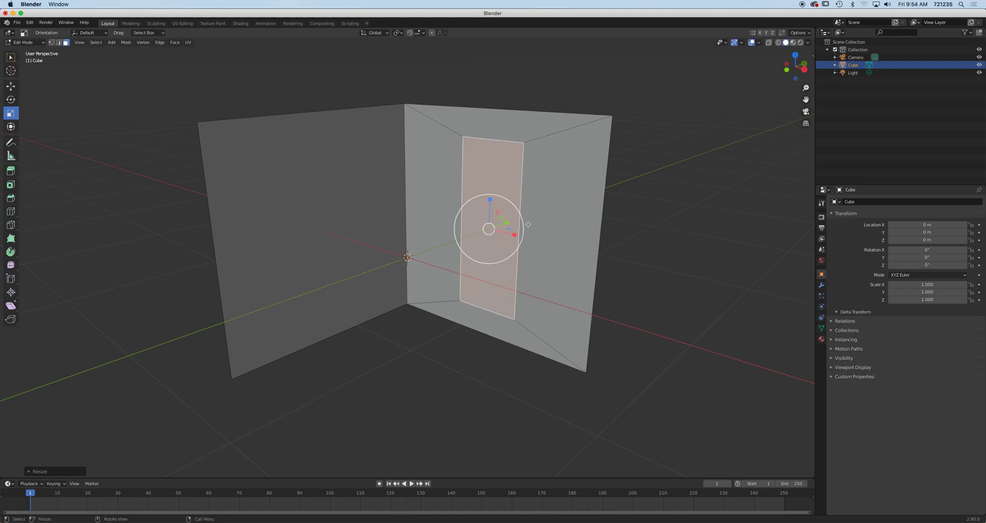
pyautogui.press('x')
pyautogui.click(491, 181)
# - Inset the left wall's face, delete the inner face to cut a large window opening, and return to Object Mode
pyautogui.click(322, 227)
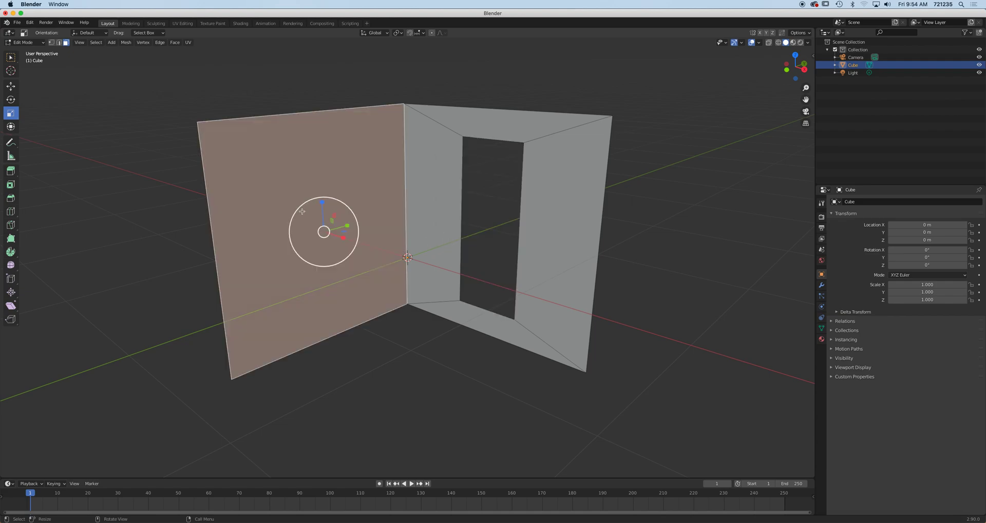
pyautogui.press('i')
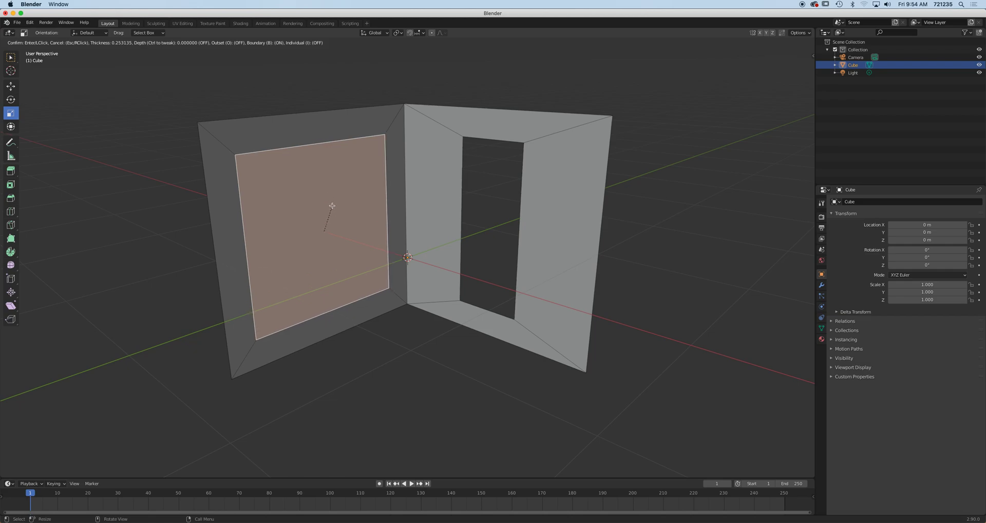
pyautogui.click(336, 203)
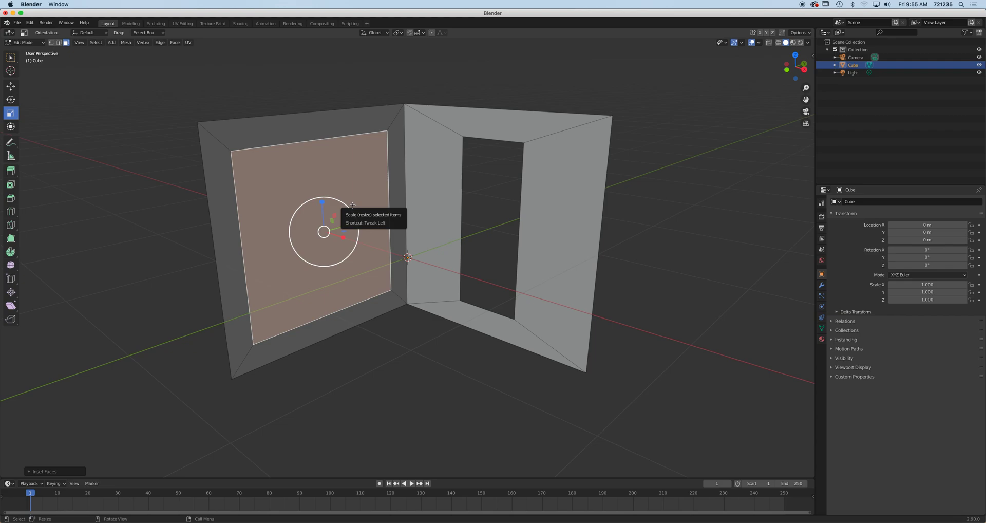
pyautogui.press('x')
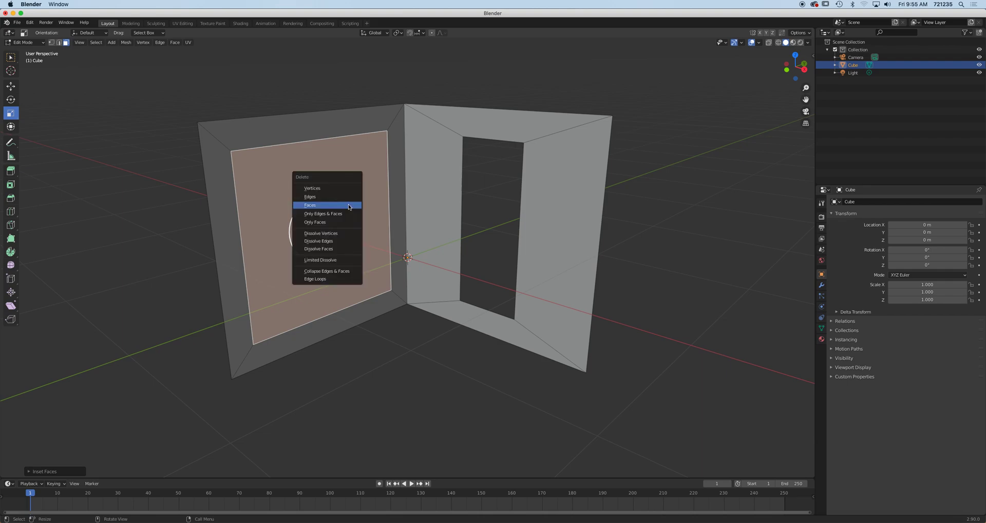
pyautogui.click(349, 205)
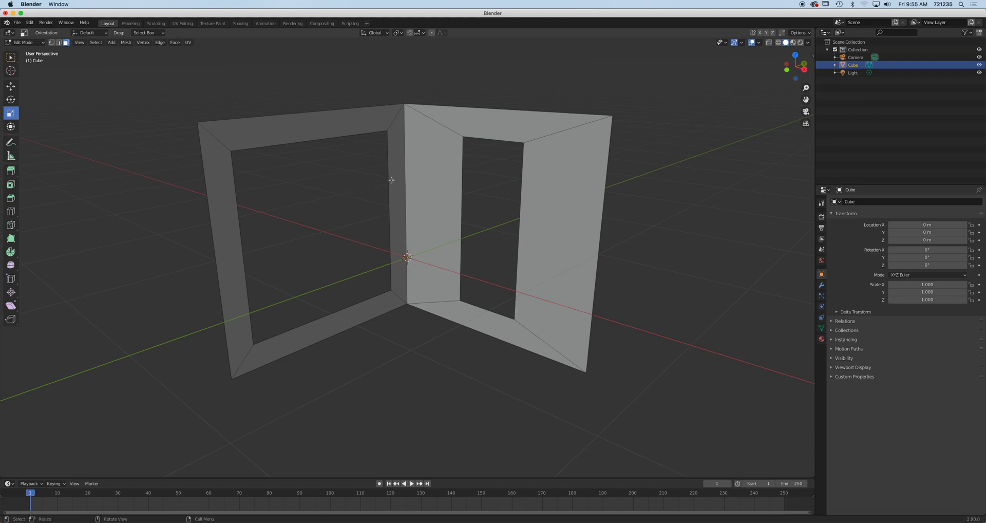
pyautogui.moveTo(413, 180); pyautogui.dragTo(409, 241, button='middle')
pyautogui.press('Tab')
pyautogui.moveTo(438, 235); pyautogui.dragTo(423, 224, button='middle')
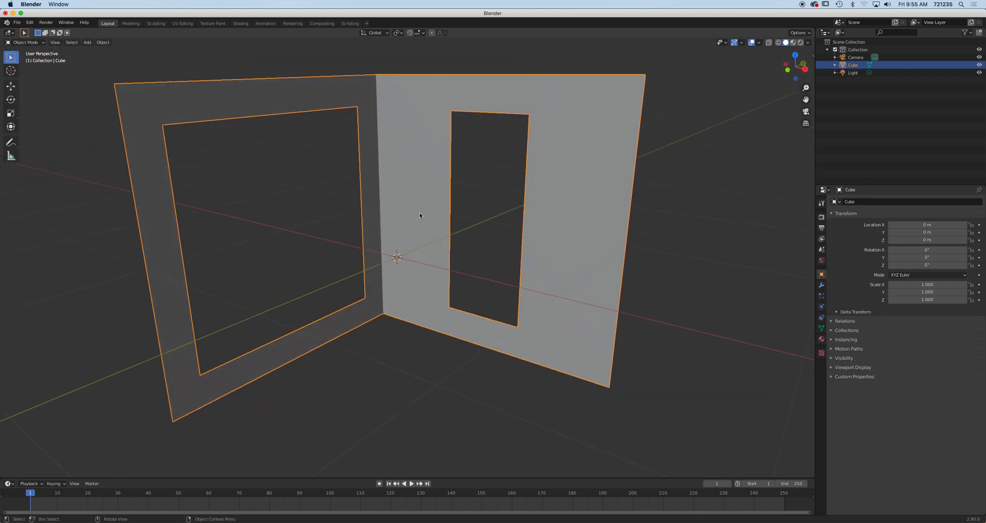
# - Add a Solidify modifier to the two-wall object
pyautogui.moveTo(533, 233)
pyautogui.mouseDown(button='middle')
pyautogui.moveTo(460, 229)
pyautogui.moveTo(515, 233)
pyautogui.mouseUp(button='middle')
pyautogui.click(821, 285)
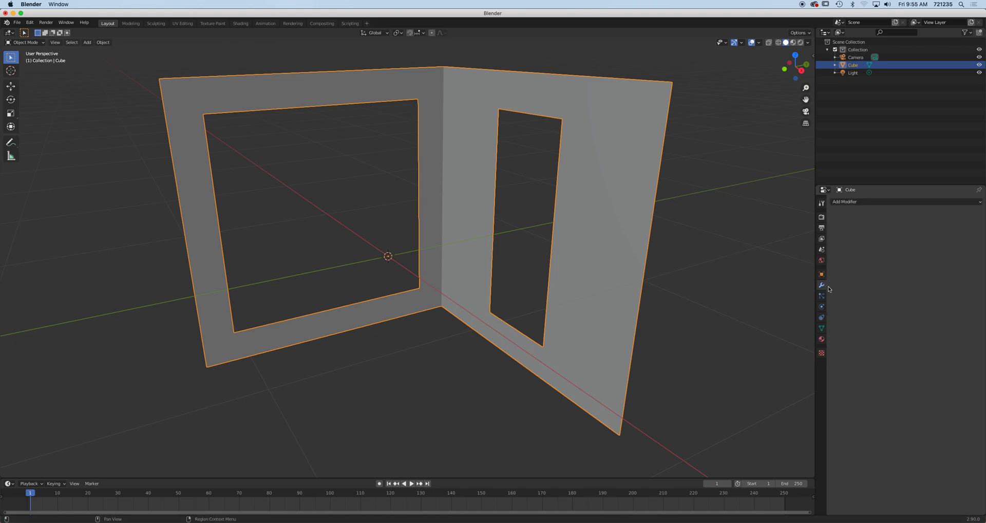
pyautogui.click(868, 201)
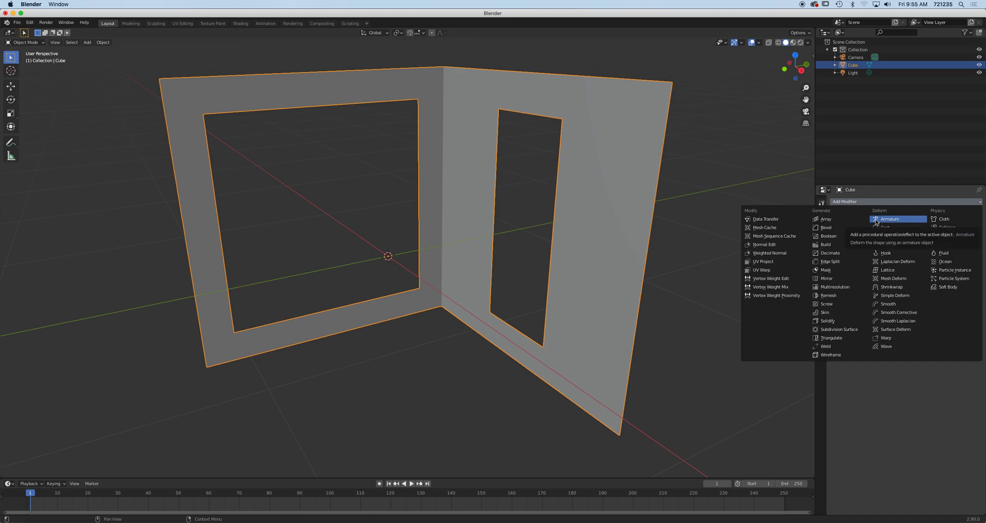
pyautogui.click(842, 323)
pyautogui.moveTo(704, 286); pyautogui.dragTo(689, 288, button='middle')
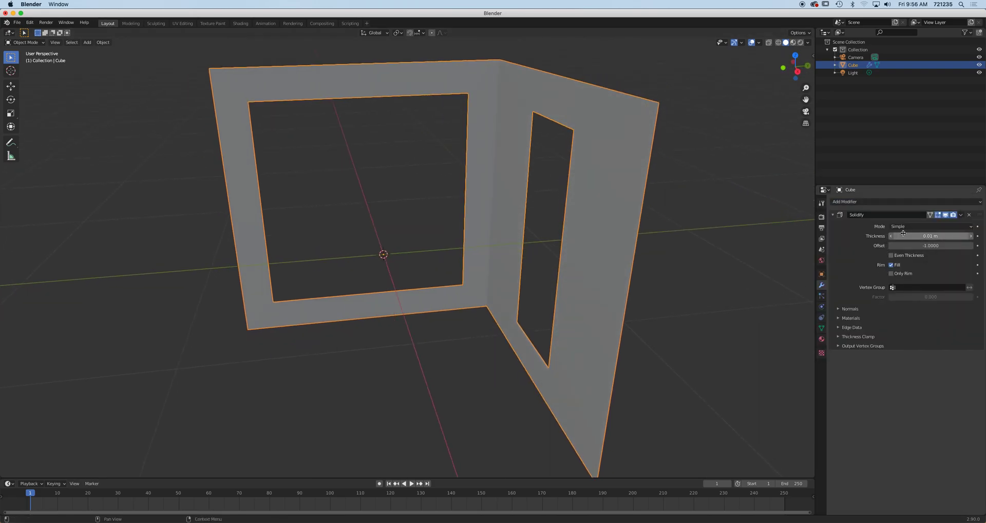
# - Set the Solidify thickness to -0.09 m and enable Even Thickness
pyautogui.moveTo(918, 236)
pyautogui.mouseDown()
pyautogui.moveTo(945, 236)
pyautogui.moveTo(916, 236)
pyautogui.mouseUp()
pyautogui.moveTo(777, 259); pyautogui.dragTo(625, 283, button='middle')
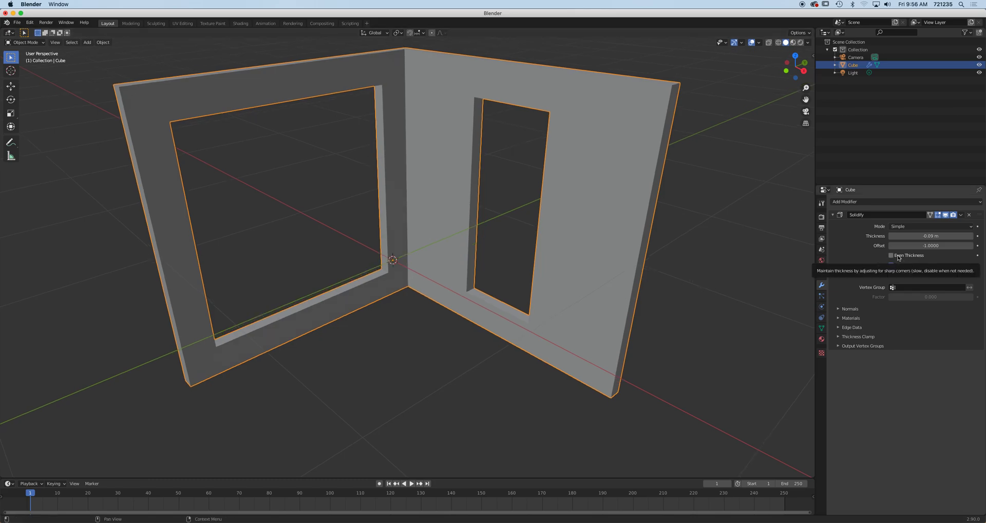
pyautogui.click(892, 256)
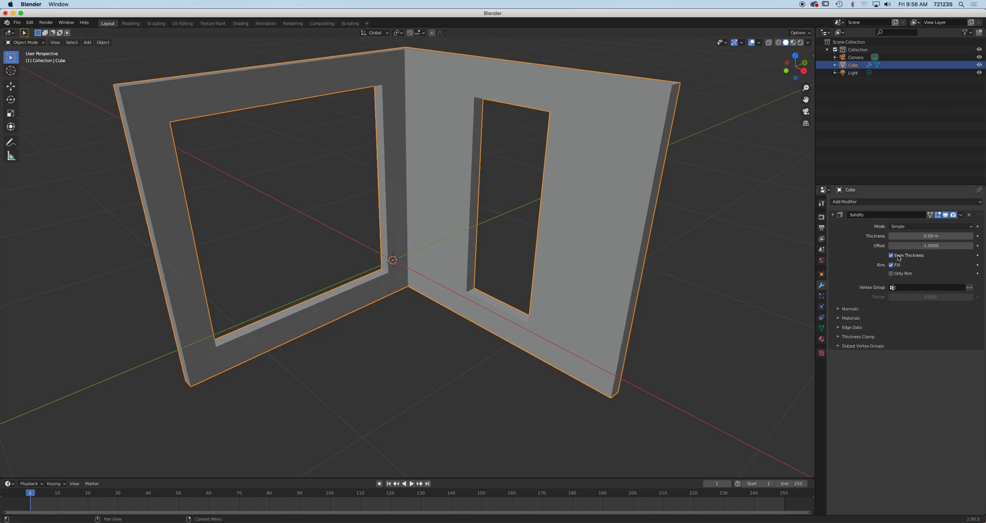